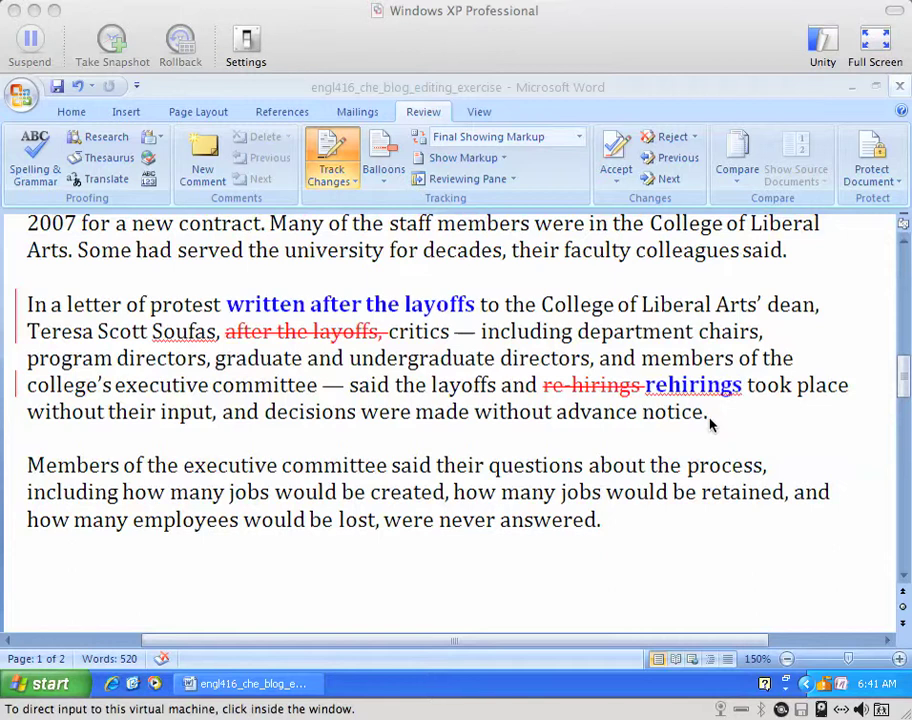
# Copy the letter of protest paragraph and paste it as a new paragraph after 'notice.'.
pyautogui.click(746, 385)
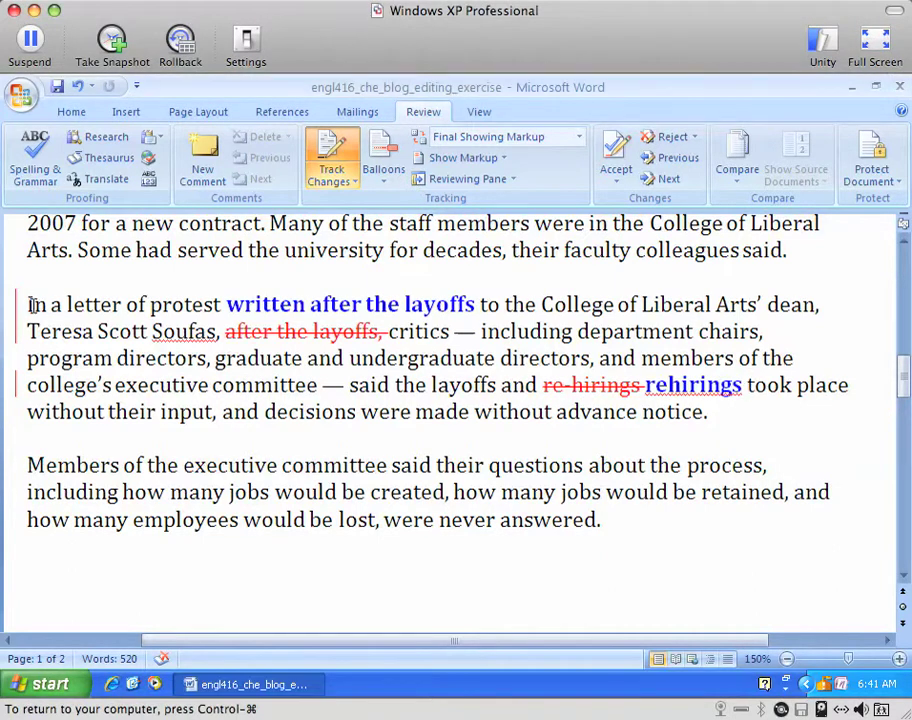
pyautogui.moveTo(28, 302); pyautogui.dragTo(710, 417)
pyautogui.rightClick(478, 347)
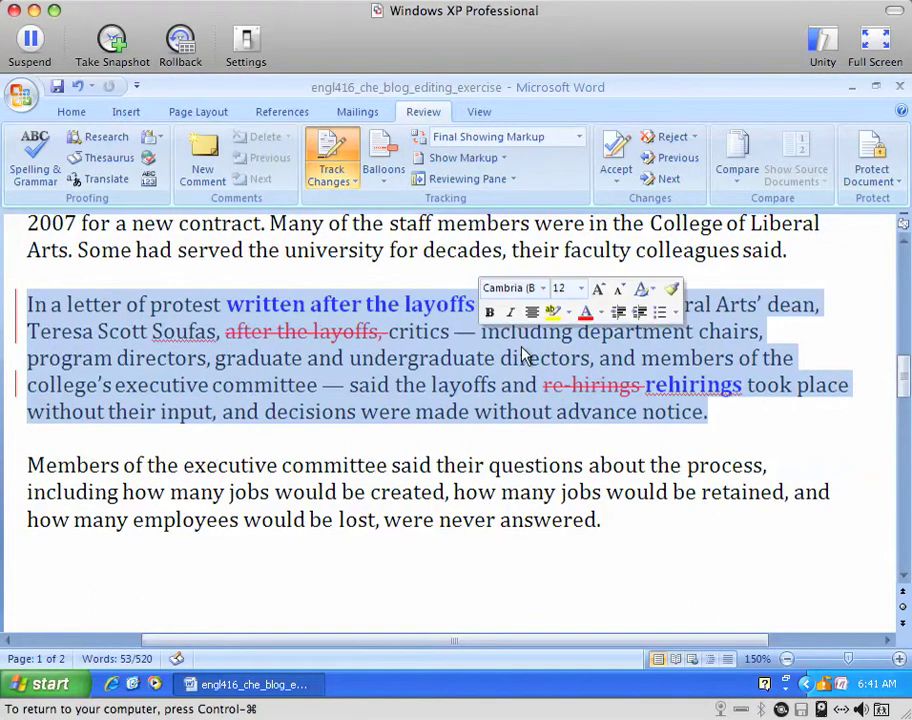
pyautogui.click(524, 375)
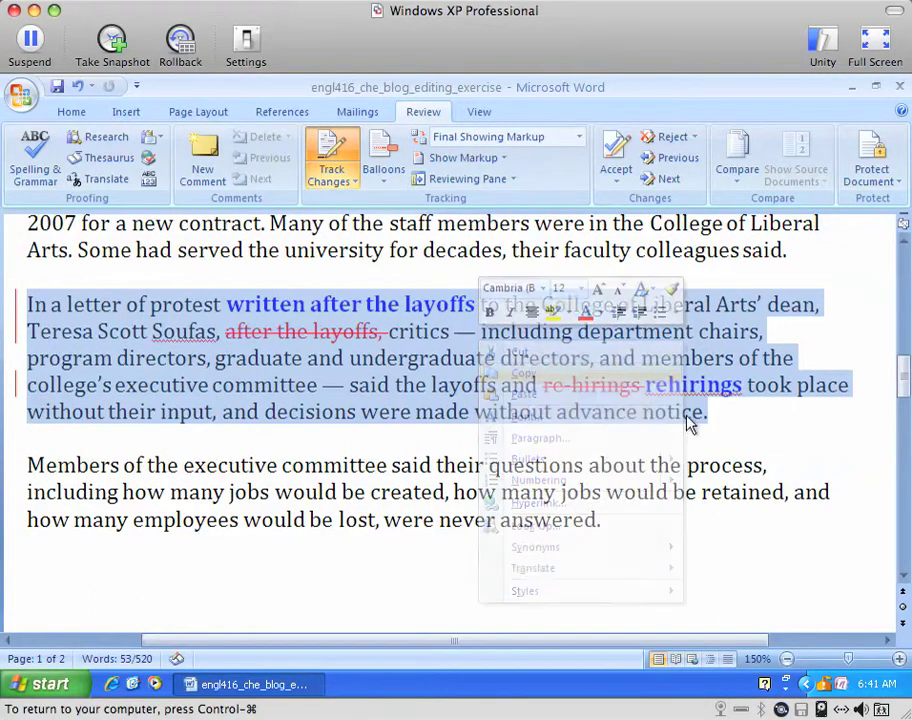
pyautogui.click(722, 418)
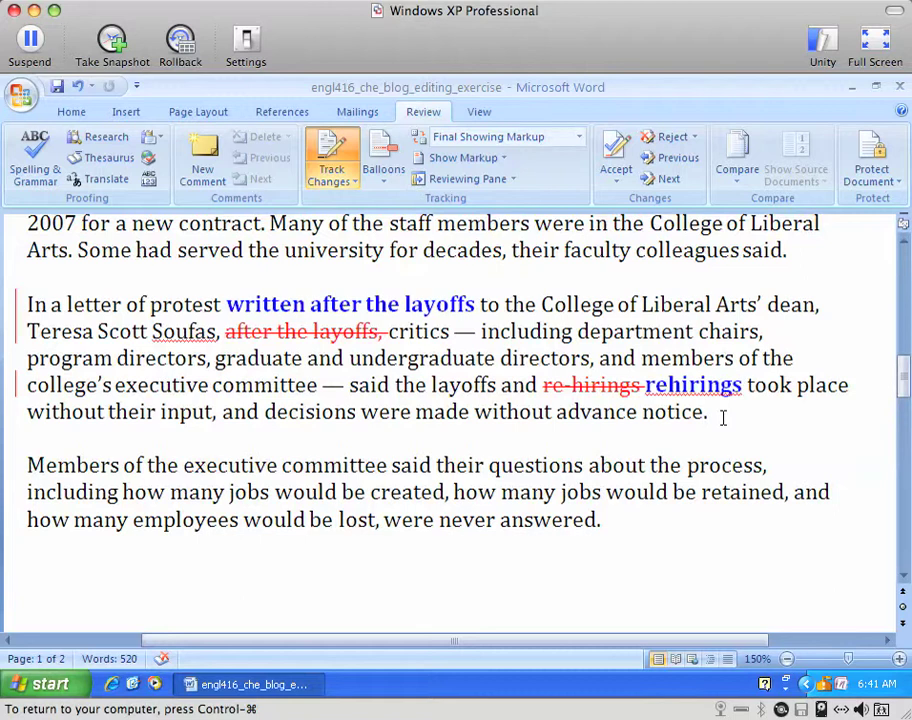
pyautogui.press('Return')
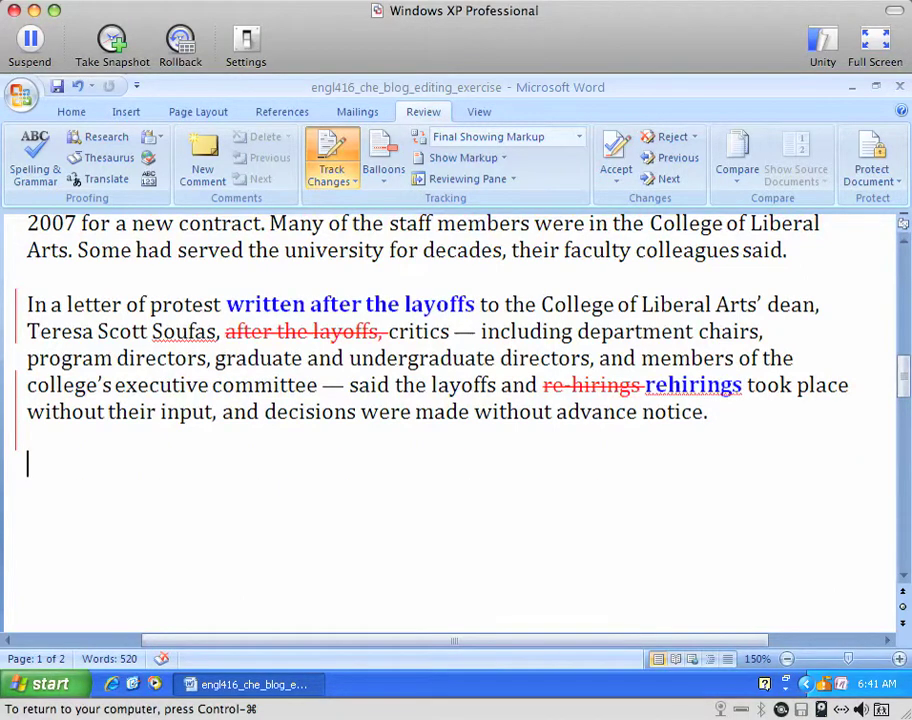
pyautogui.hotkey('ctrl', 'v')
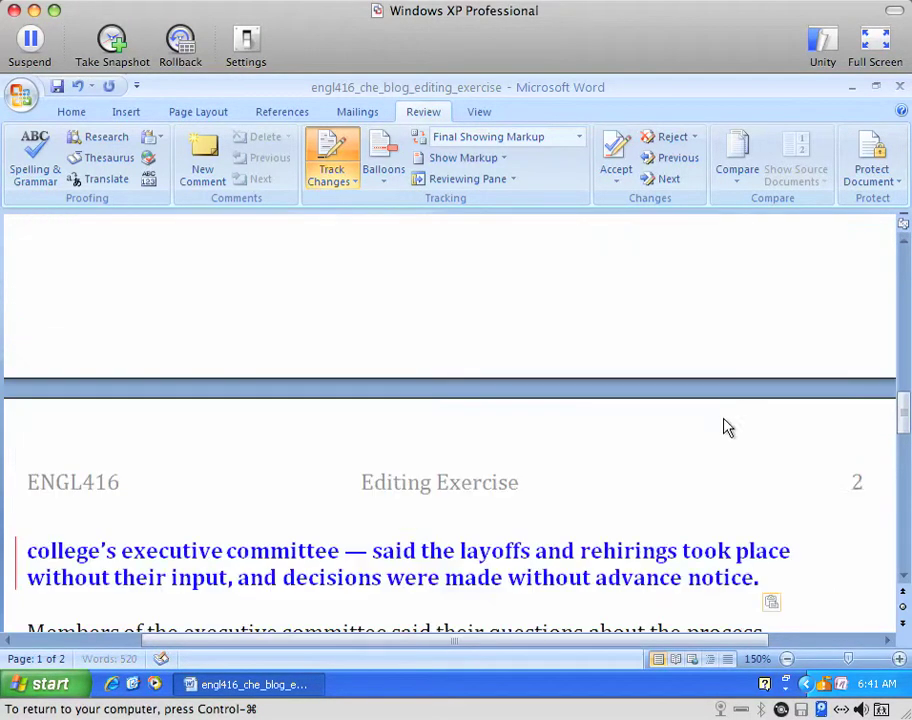
# Delete the original paragraph so it appears as a tracked strikethrough deletion.
pyautogui.scroll(1, 646, 362)
pyautogui.scroll(3, 646, 362)
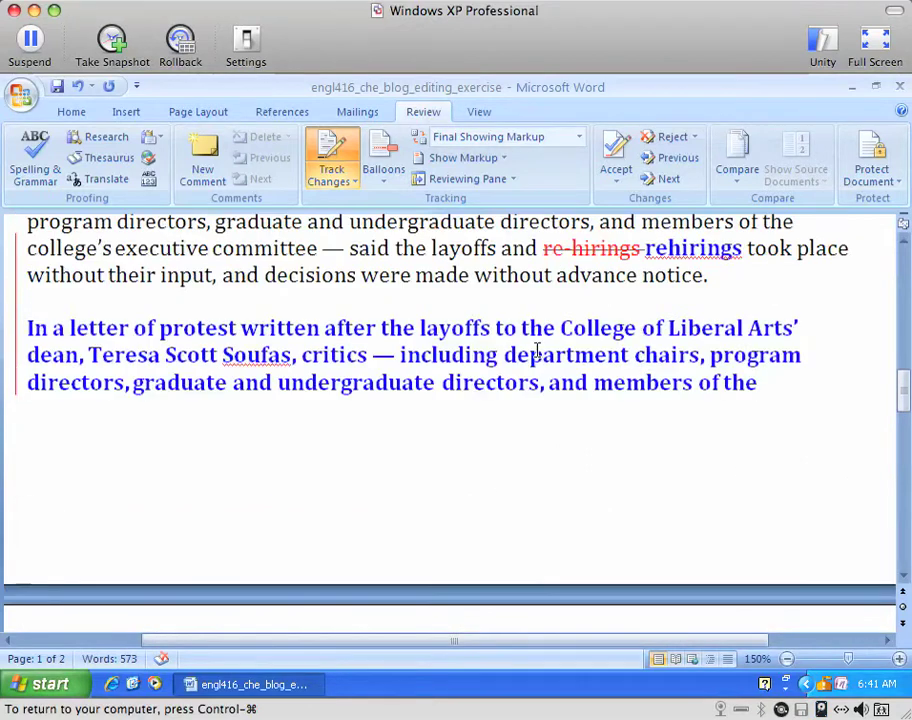
pyautogui.scroll(3, 378, 352)
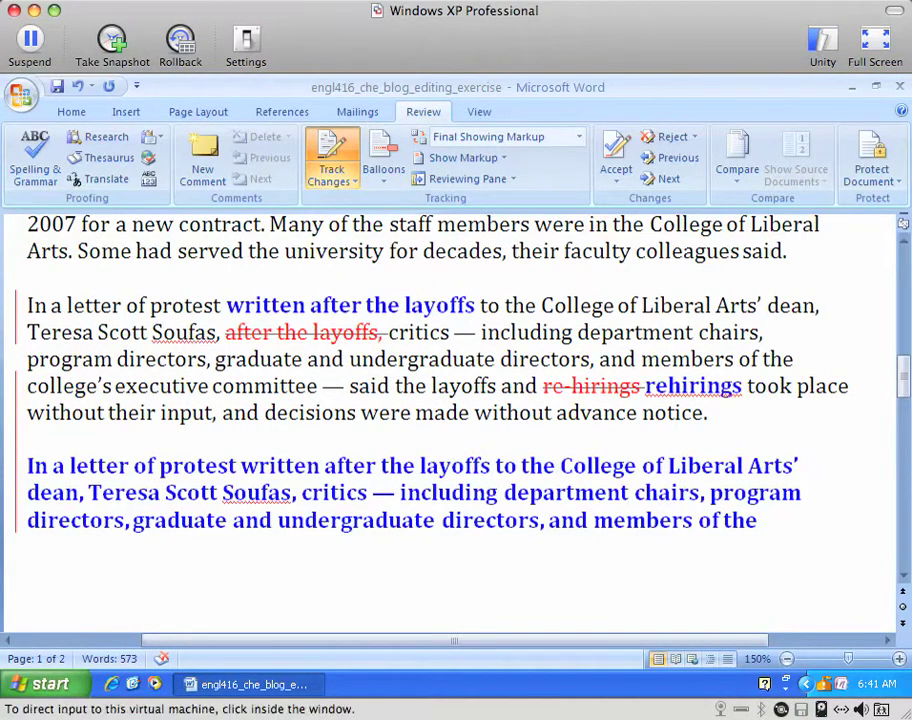
pyautogui.moveTo(28, 305); pyautogui.dragTo(615, 425)
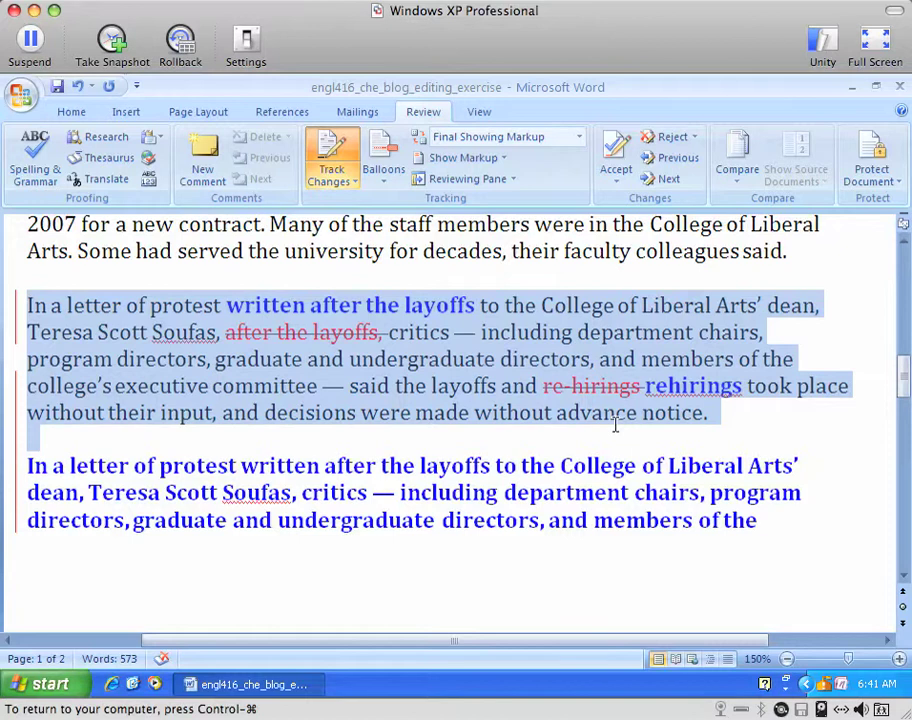
pyautogui.moveTo(615, 425); pyautogui.dragTo(619, 433)
pyautogui.press('Delete')
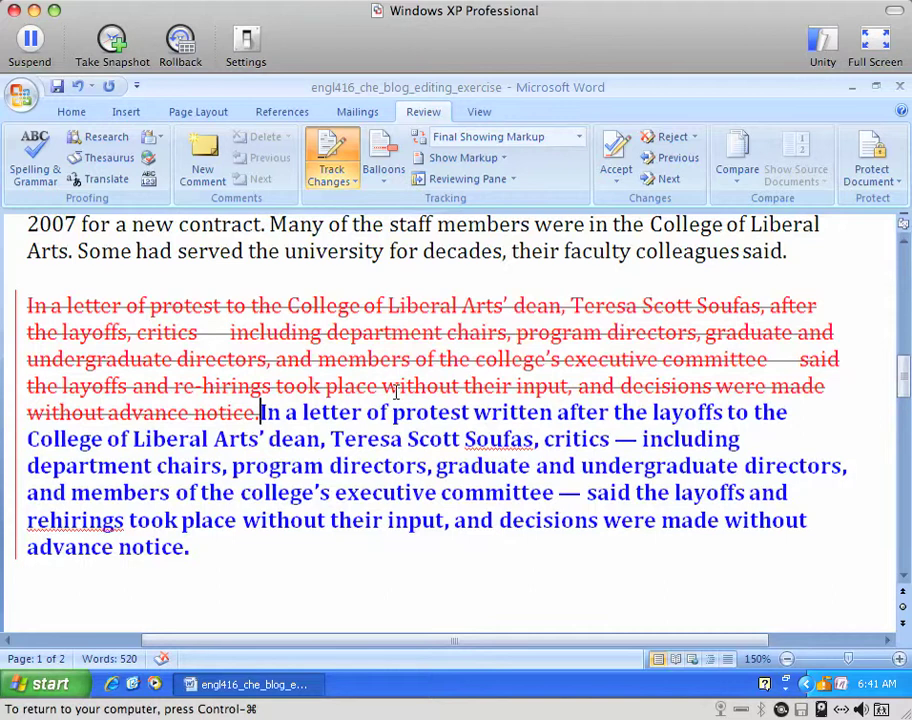
# Switch Display for Review to Final to see the paragraph without markup.
pyautogui.click(580, 140)
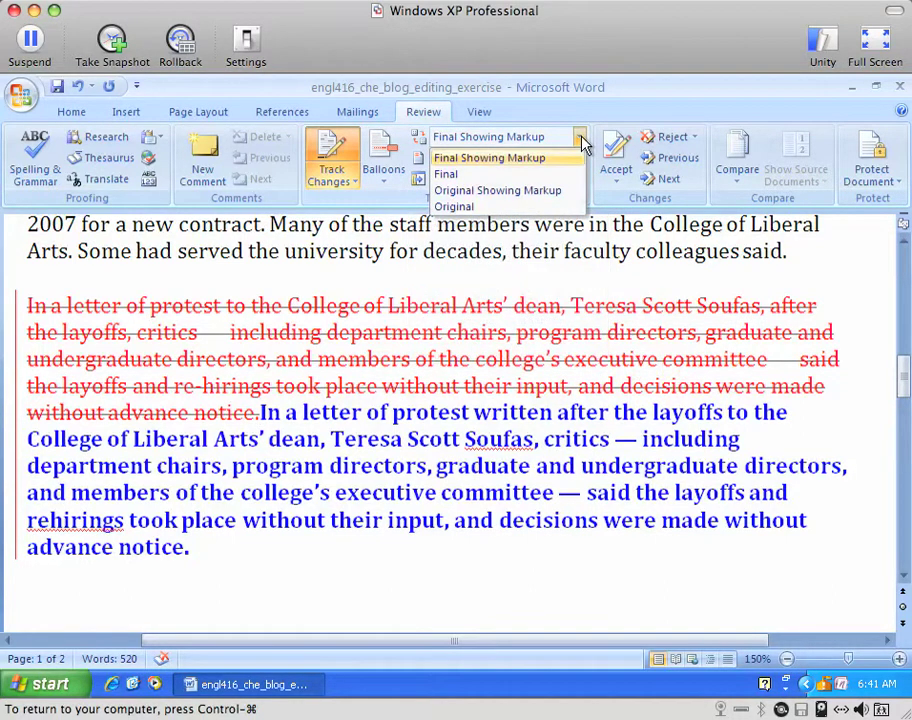
pyautogui.click(467, 176)
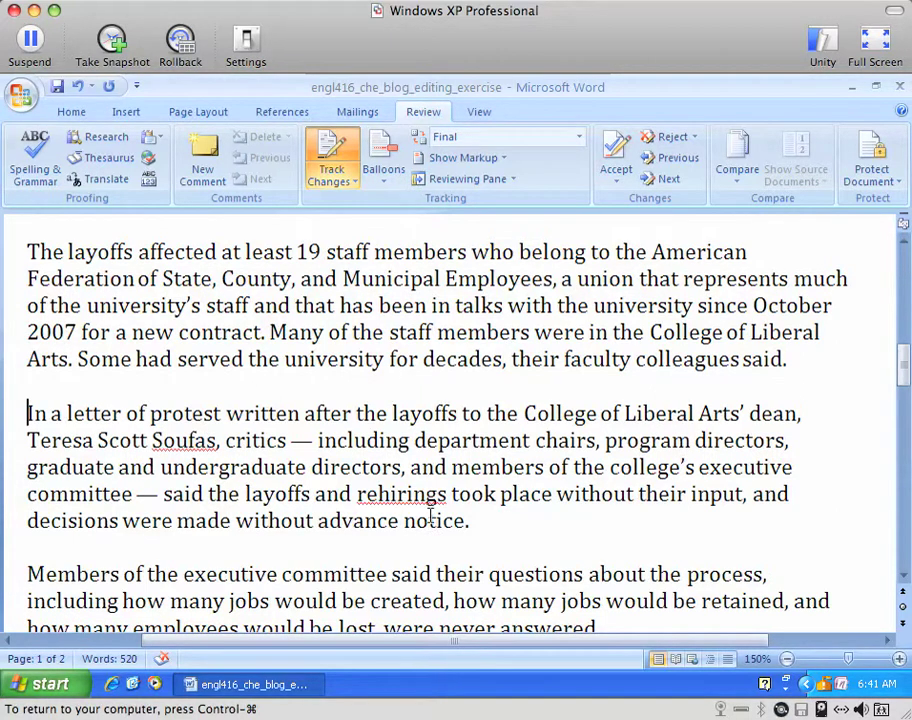
pyautogui.moveTo(471, 521); pyautogui.dragTo(10, 418)
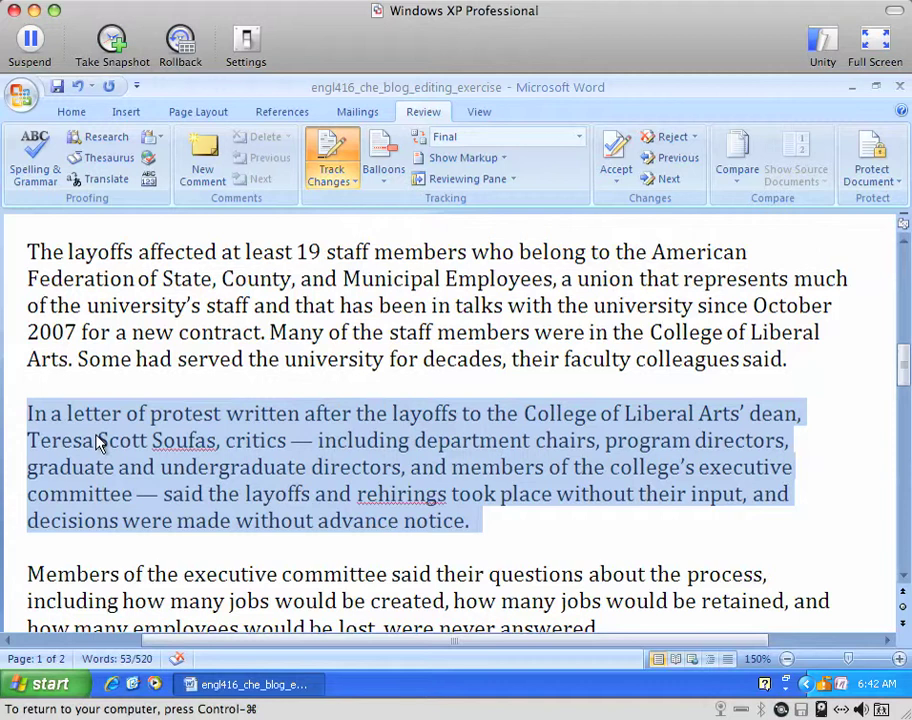
pyautogui.click(28, 414)
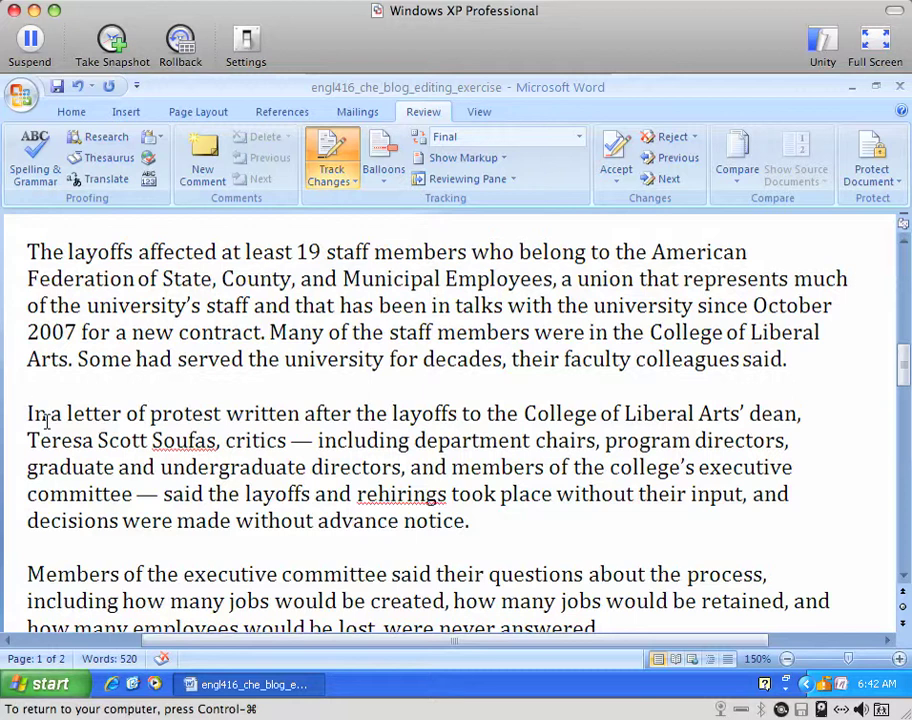
# Begin the paragraph with 'Critics wrote', deleting the leftover 'In'.
pyautogui.moveTo(27, 412); pyautogui.dragTo(487, 422)
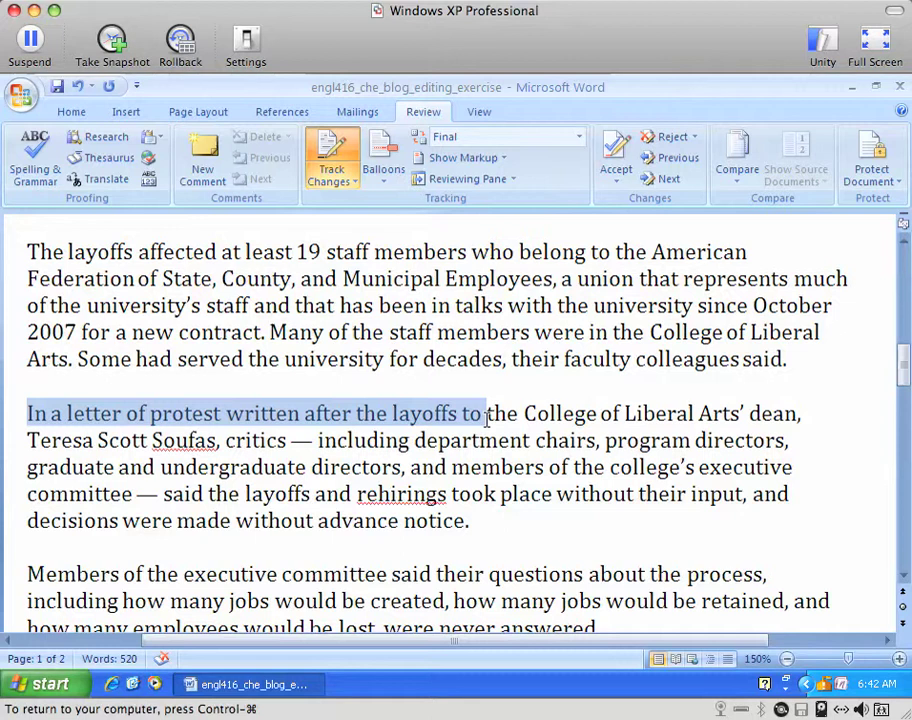
pyautogui.click(29, 428)
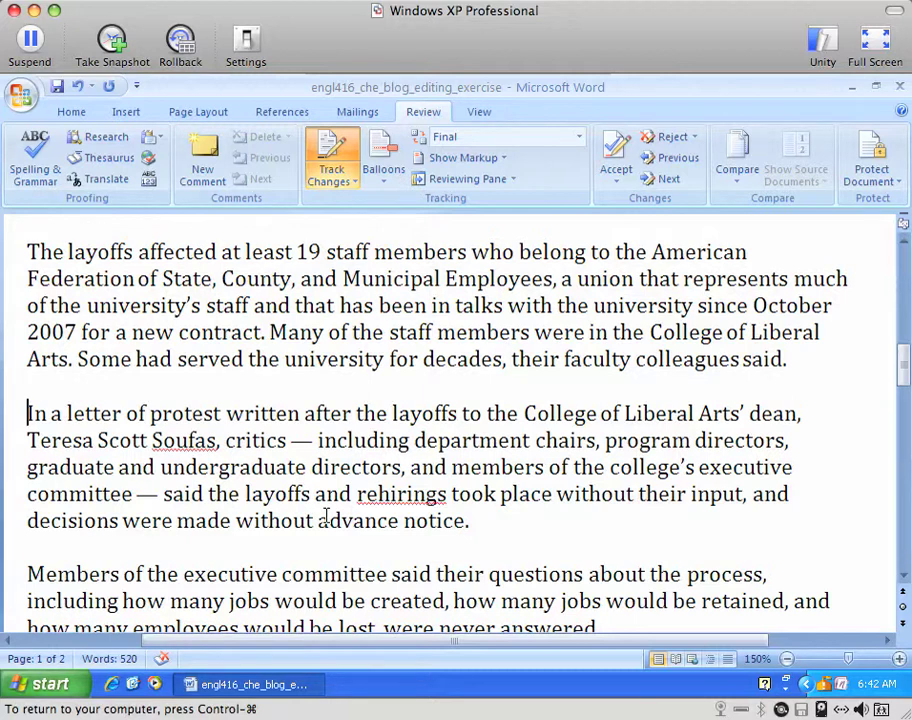
pyautogui.write('Critics wr')
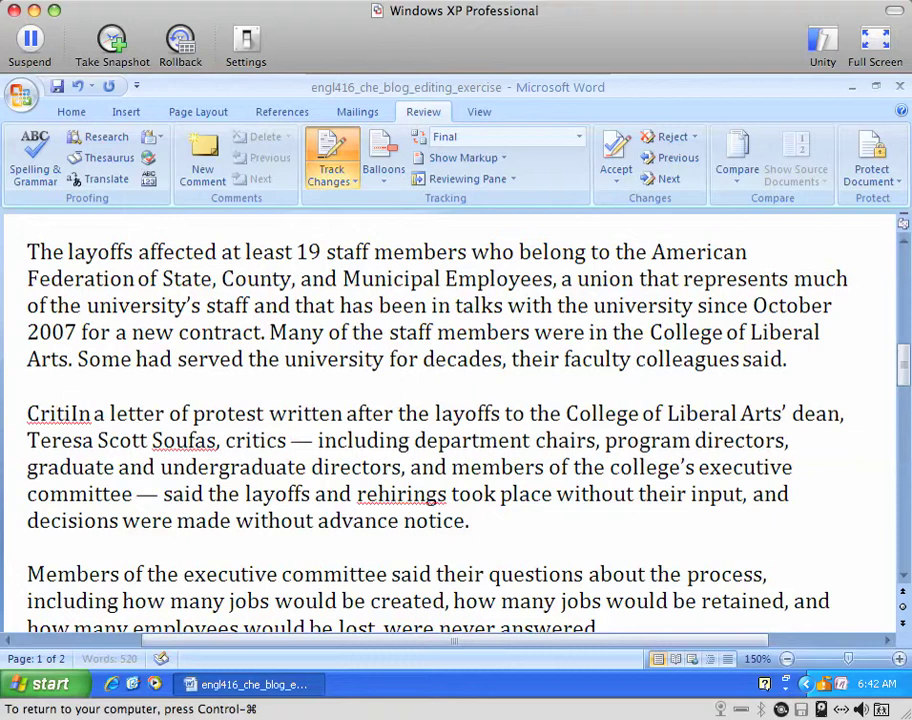
pyautogui.write('ote')
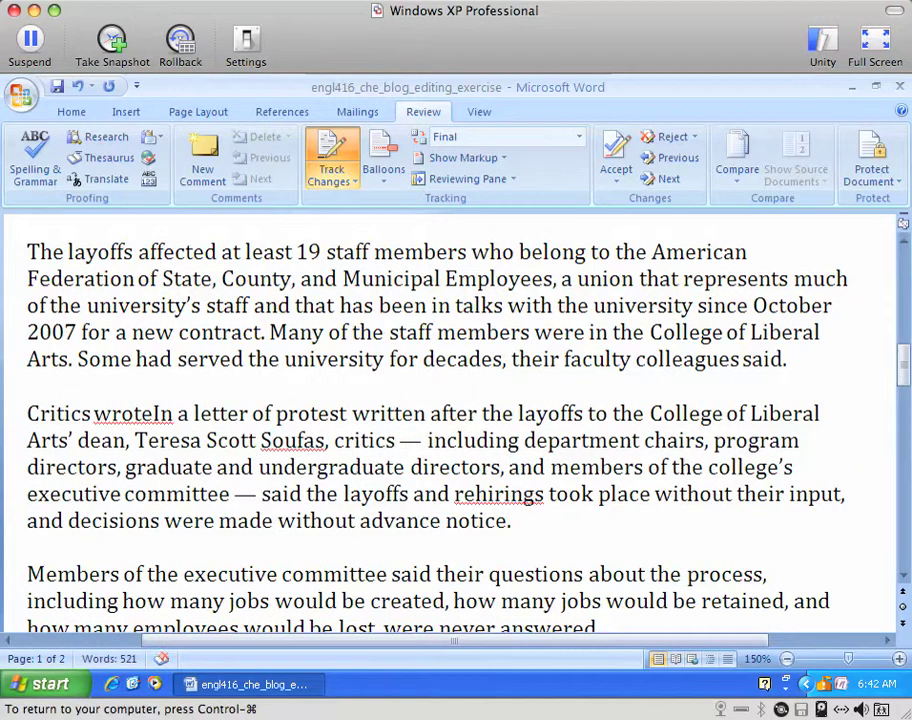
pyautogui.press('Delete')
pyautogui.press('Delete')
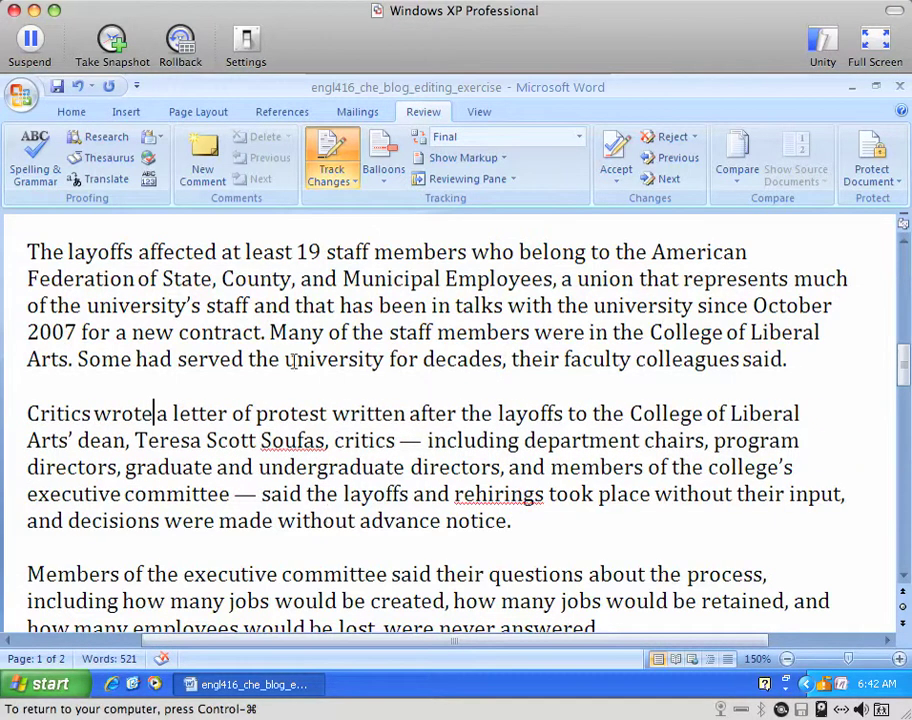
# Restore Final Showing Markup and remove the misplaced inserted words 'Critics wrote'.
pyautogui.click(579, 141)
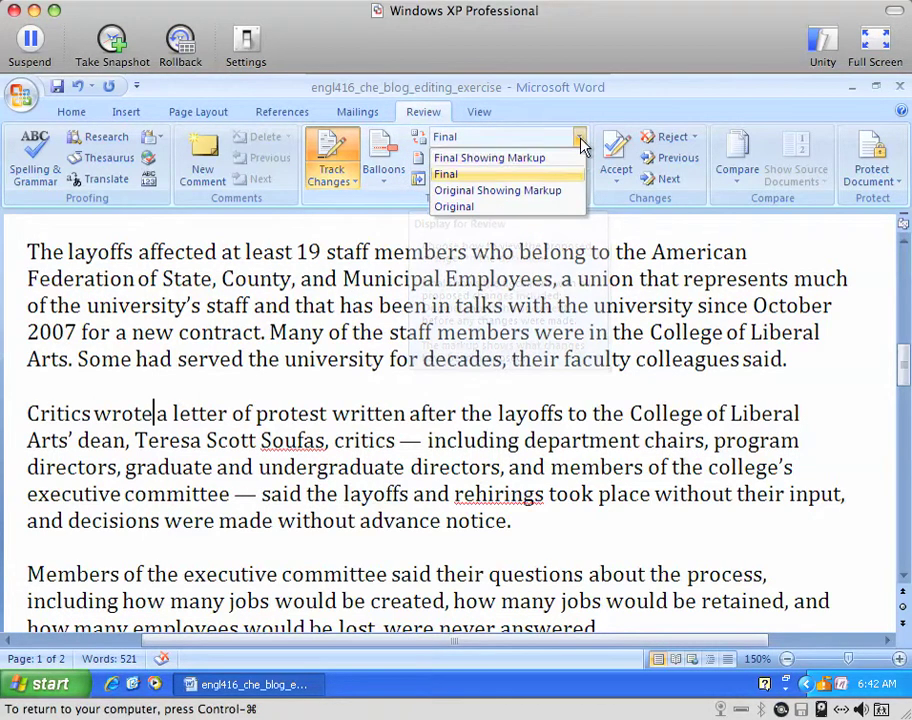
pyautogui.click(557, 168)
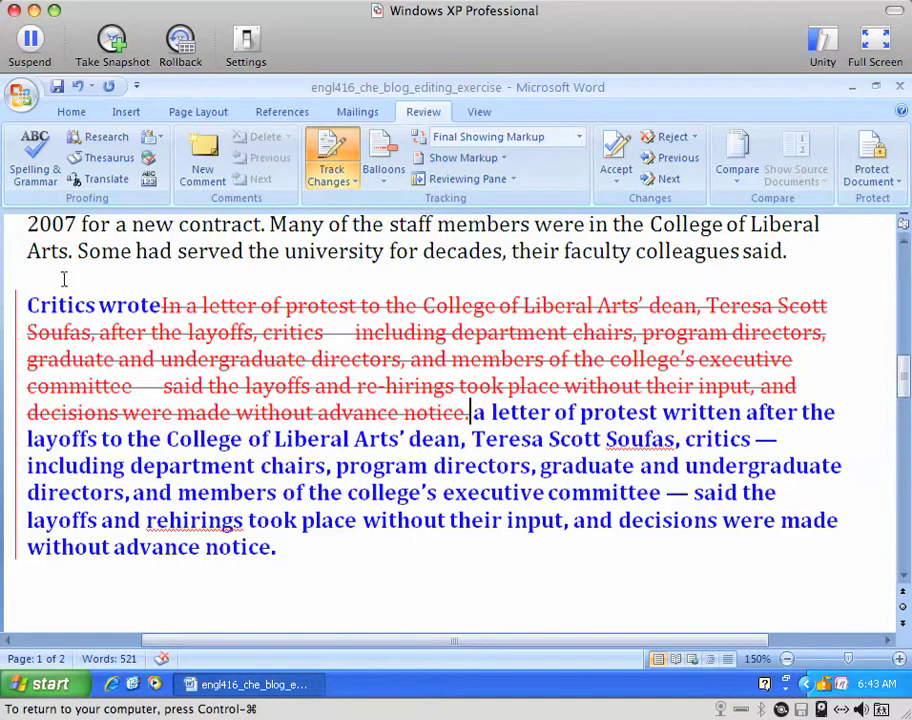
pyautogui.moveTo(30, 305); pyautogui.dragTo(160, 305)
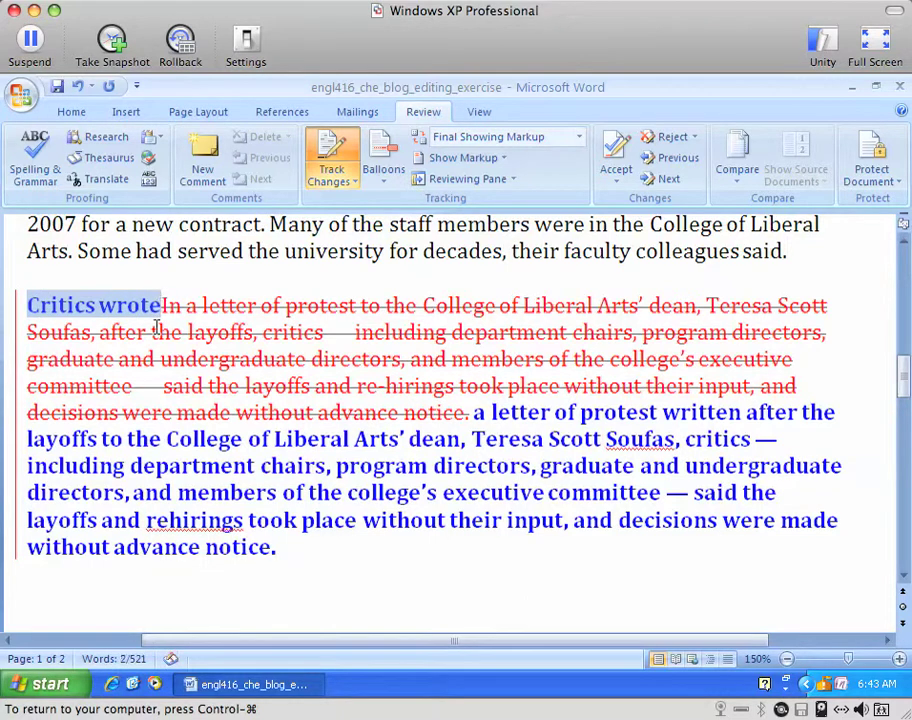
pyautogui.press('BackSpace')
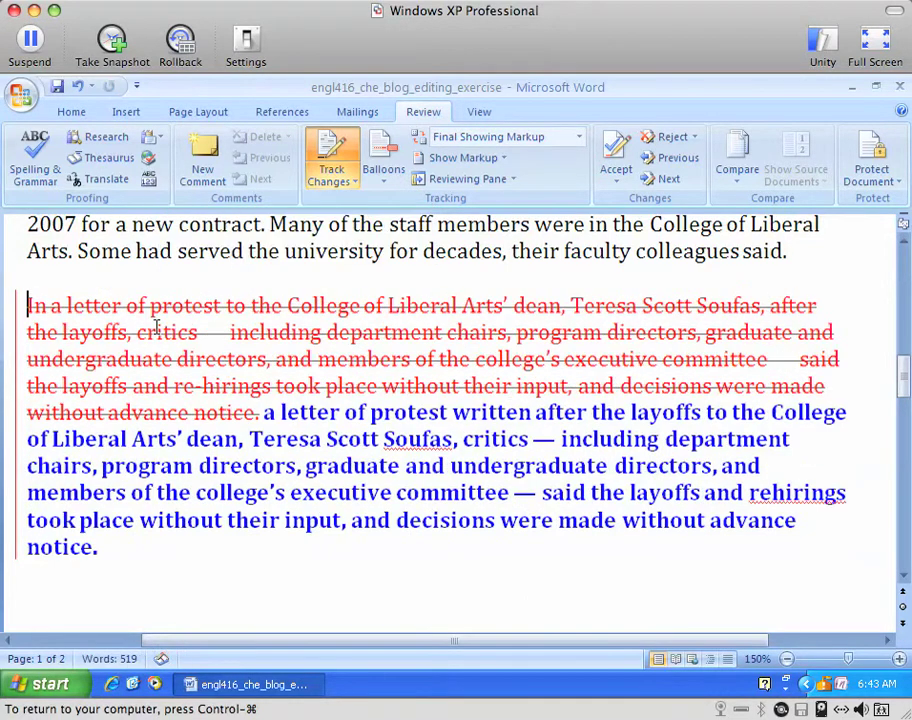
pyautogui.click(264, 413)
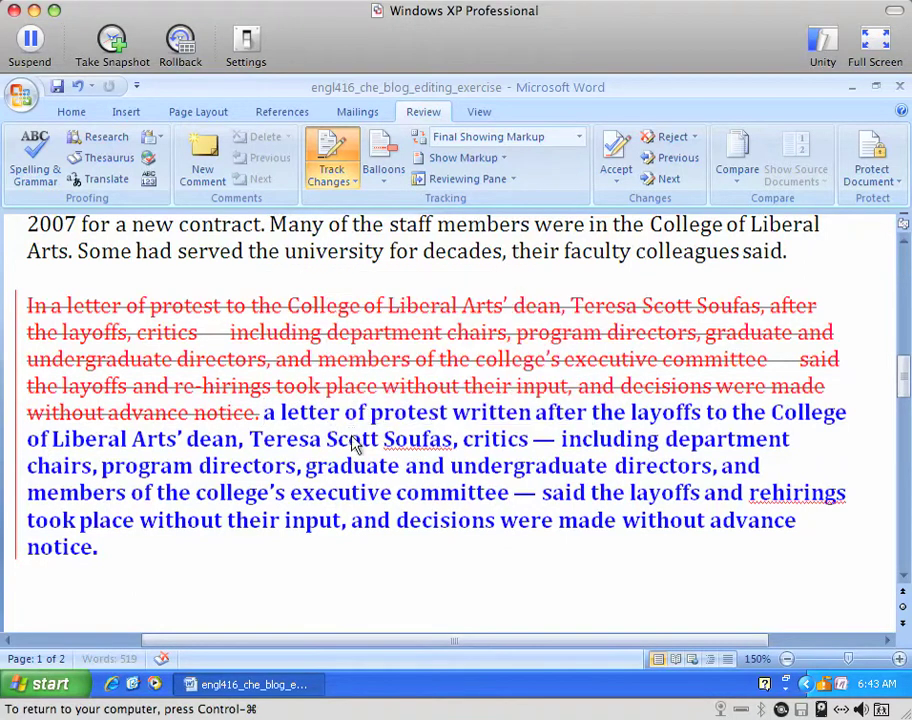
pyautogui.hotkey('ctrl', 'z')
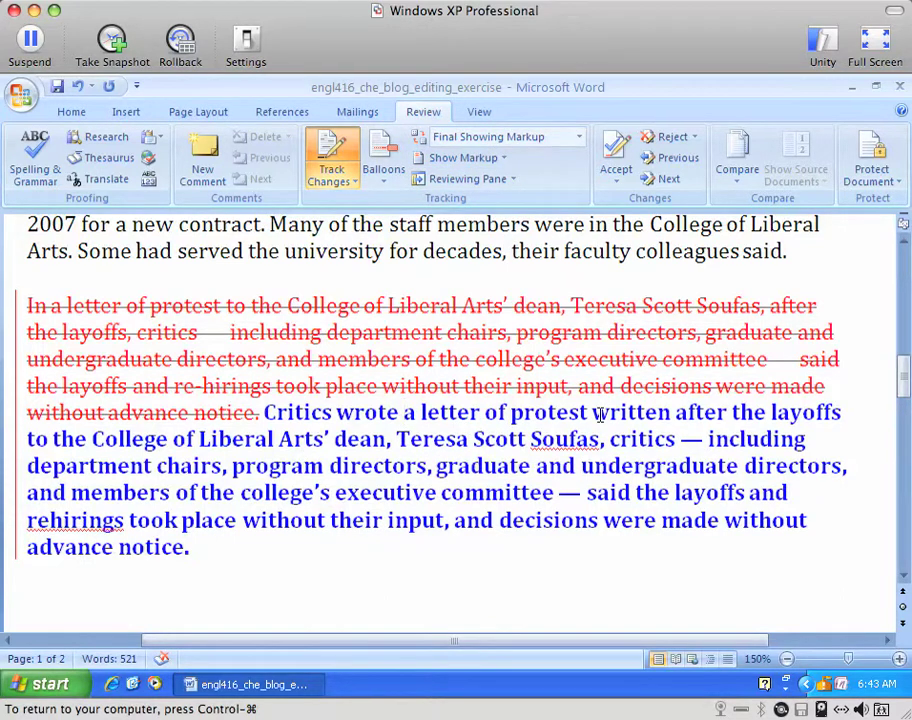
# In Final view, start the paragraph with 'After the layoffs, critics'.
pyautogui.click(580, 141)
pyautogui.click(480, 182)
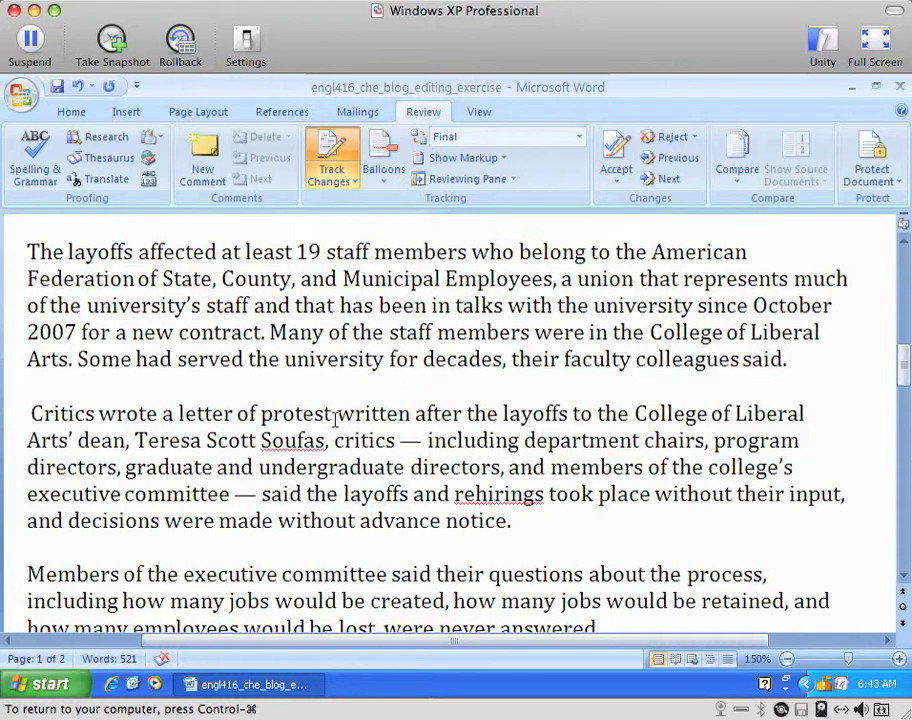
pyautogui.click(29, 412)
pyautogui.write('After the layou')
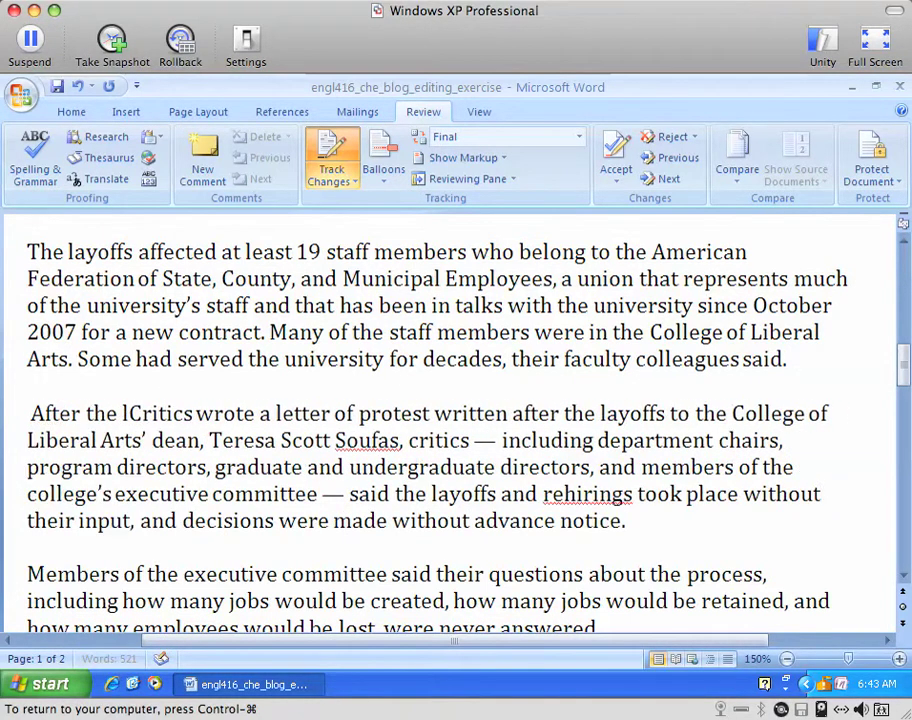
pyautogui.write('tss')
pyautogui.press('BackSpace')
pyautogui.press('BackSpace')
pyautogui.press('BackSpace')
pyautogui.press('BackSpace')
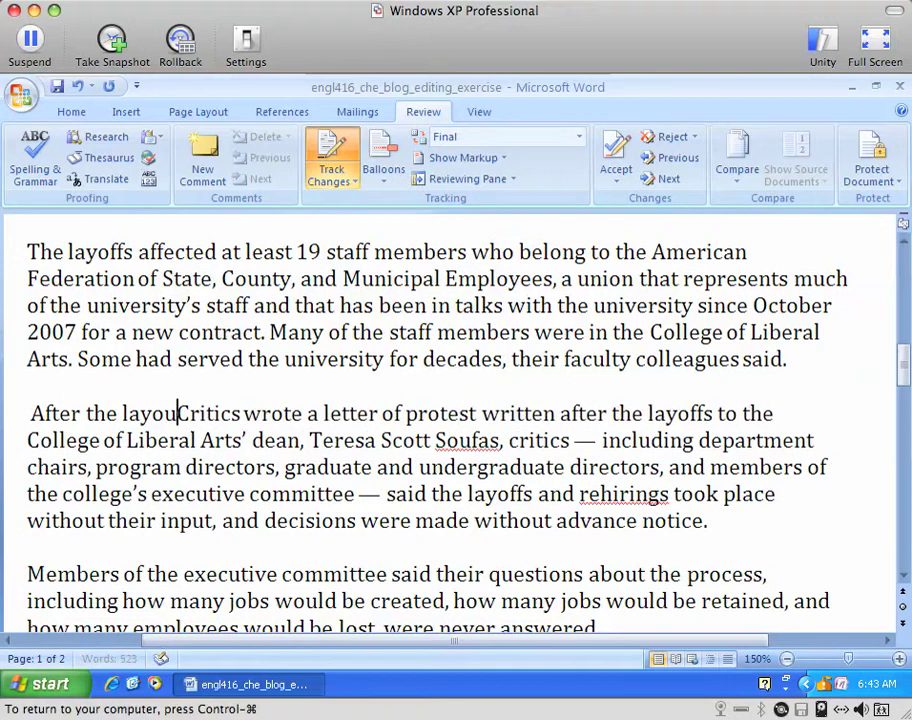
pyautogui.write('ffs,')
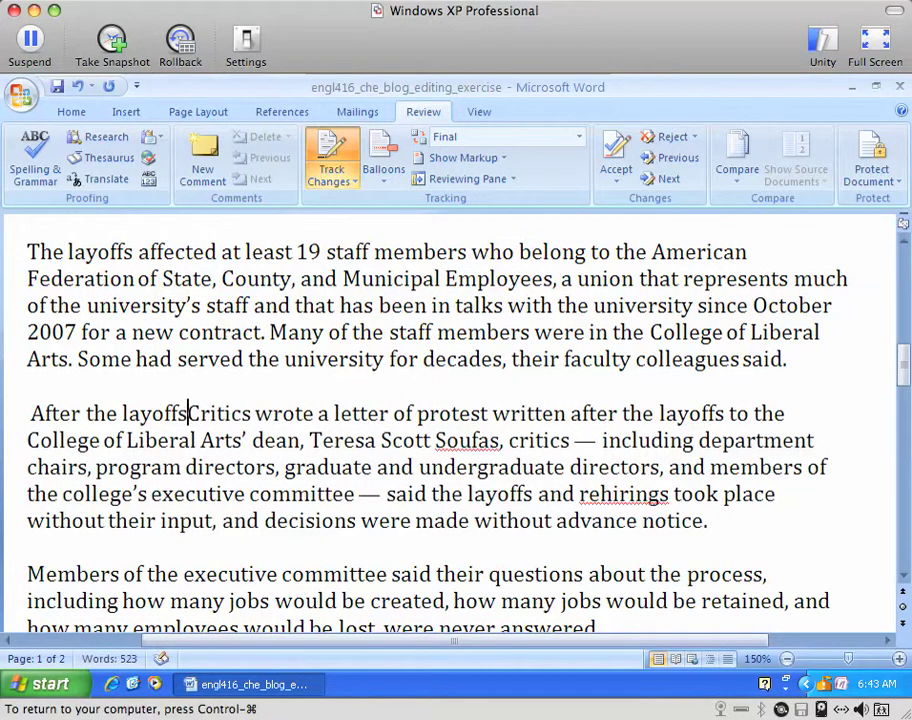
pyautogui.press('Delete')
pyautogui.write('c')
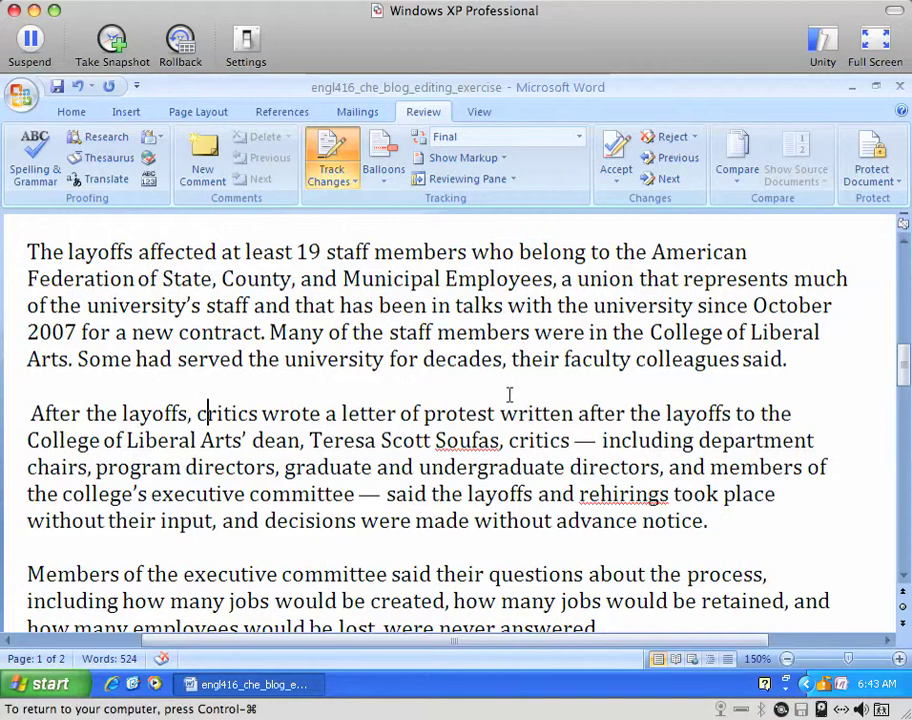
# Drop 'written after the layoffs' and split the rest into sentences beginning 'They included' and 'They'.
pyautogui.moveTo(502, 412); pyautogui.dragTo(733, 411)
pyautogui.press('Delete')
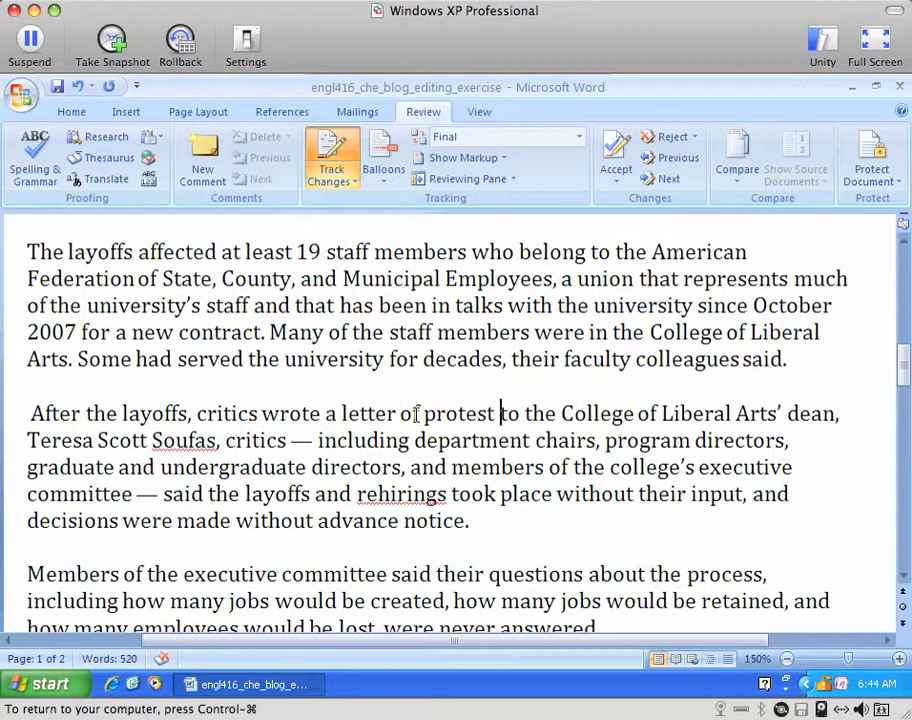
pyautogui.click(221, 441)
pyautogui.press('BackSpace')
pyautogui.hotkey('ctrl', 'z')
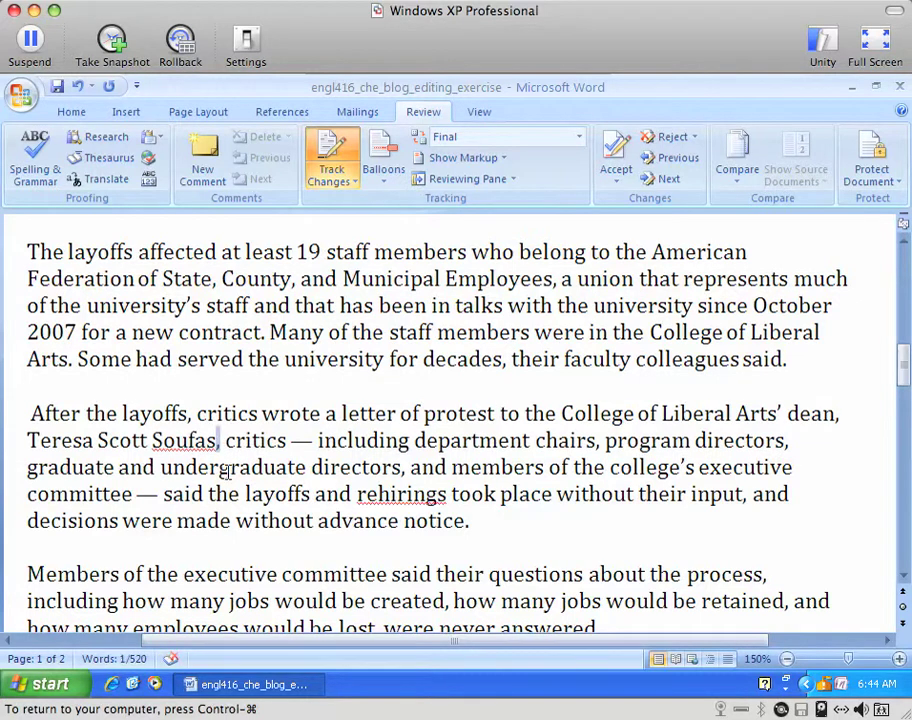
pyautogui.write('. ')
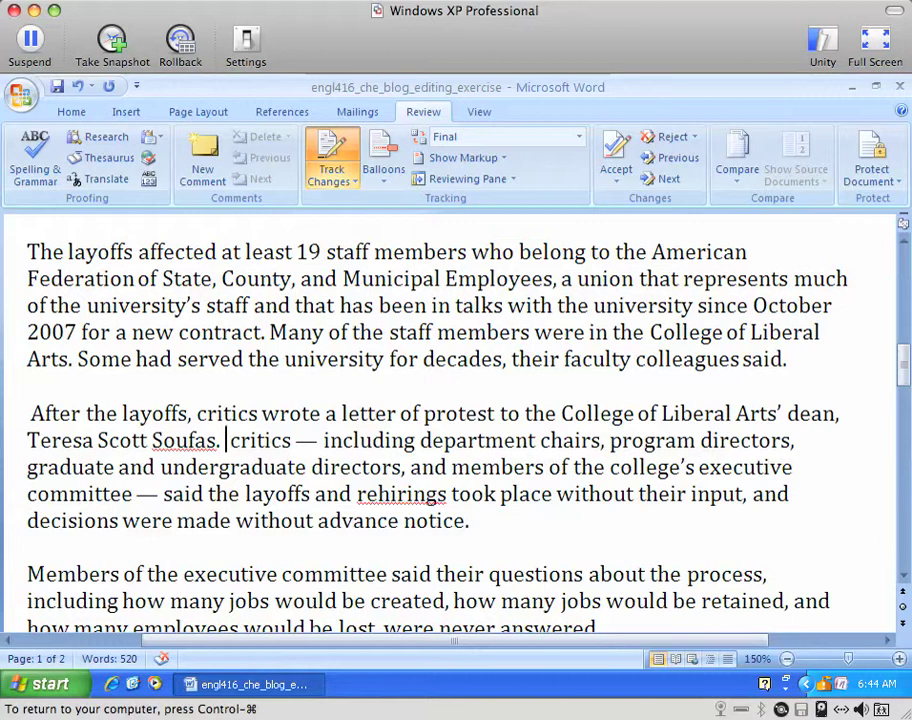
pyautogui.write('They included')
pyautogui.press('Delete')
pyautogui.press('Delete')
pyautogui.press('Delete')
pyautogui.press('Delete')
pyautogui.press('Delete')
pyautogui.press('Delete')
pyautogui.press('Delete')
pyautogui.press('Delete')
pyautogui.press('Delete')
pyautogui.press('Delete')
pyautogui.press('Delete')
pyautogui.press('Delete')
pyautogui.press('Delete')
pyautogui.press('Delete')
pyautogui.press('Delete')
pyautogui.press('Delete')
pyautogui.press('Delete')
pyautogui.press('Delete')
pyautogui.press('Delete')
pyautogui.press('Delete')
pyautogui.press('Delete')
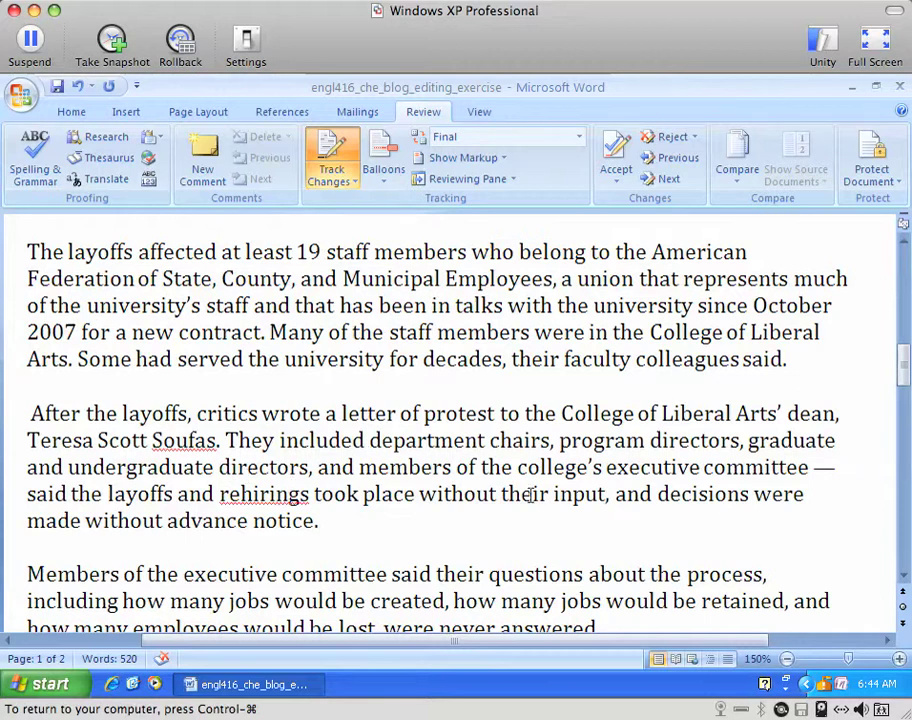
pyautogui.click(806, 467)
pyautogui.write('. They')
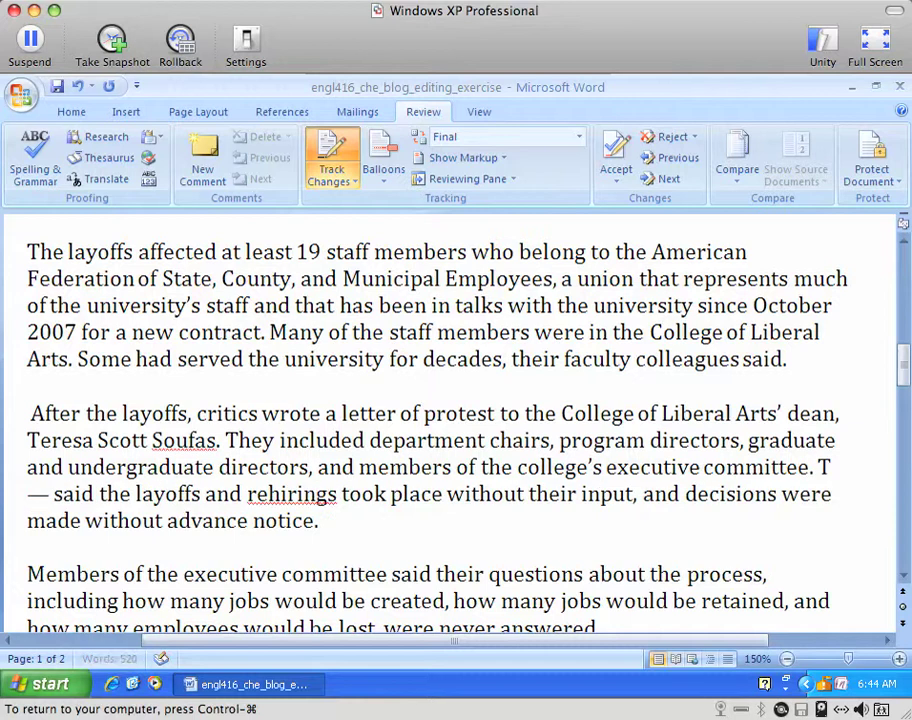
pyautogui.press('Delete')
pyautogui.press('Delete')
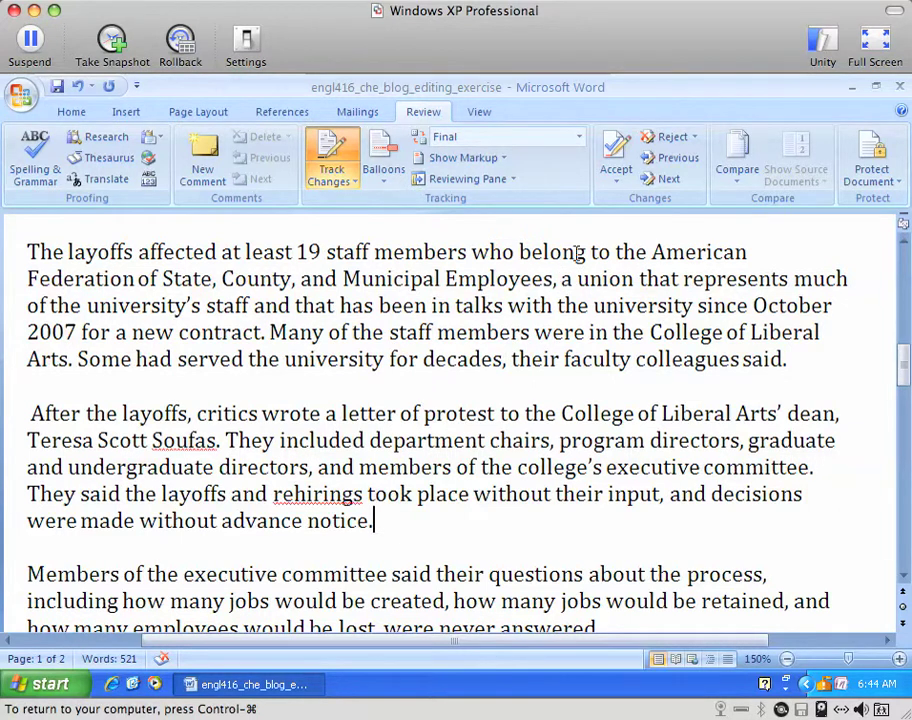
# Switch to Final Showing Markup and check the Accept/Reject Change options on the deleted text.
pyautogui.click(579, 137)
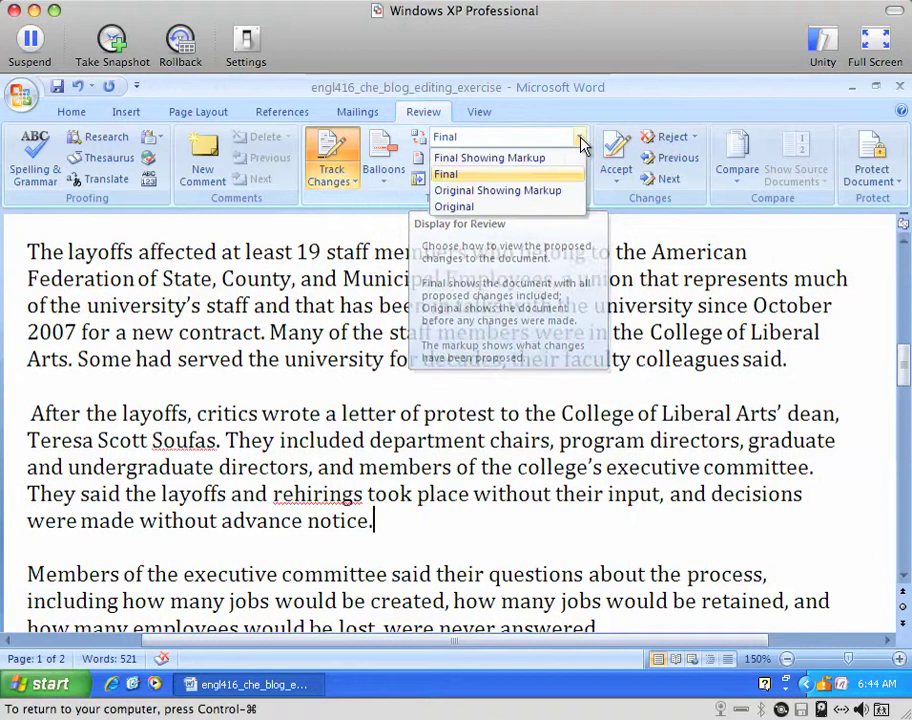
pyautogui.click(530, 160)
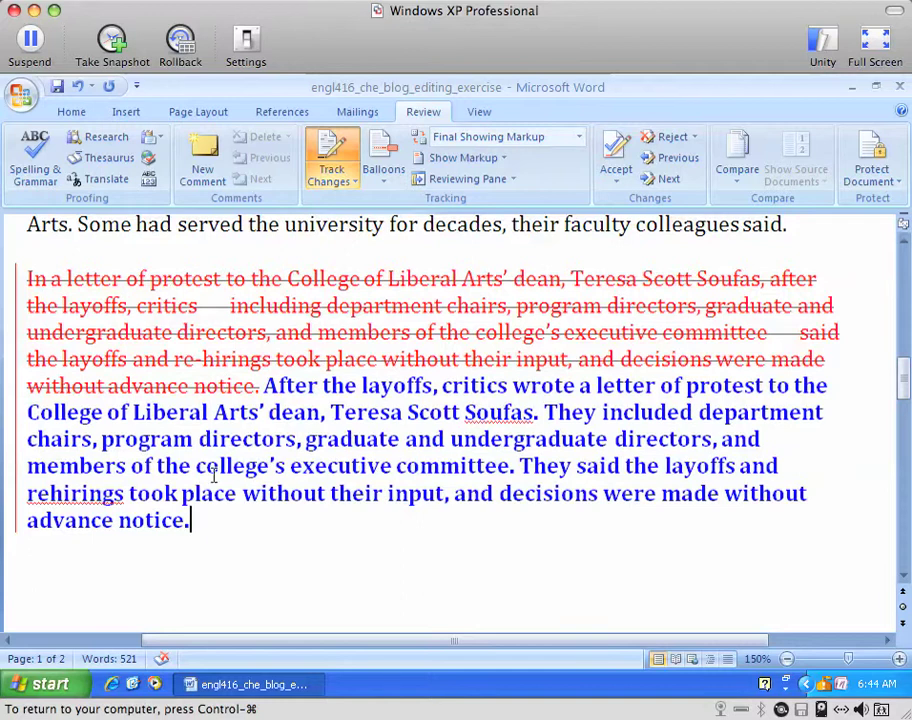
pyautogui.rightClick(146, 280)
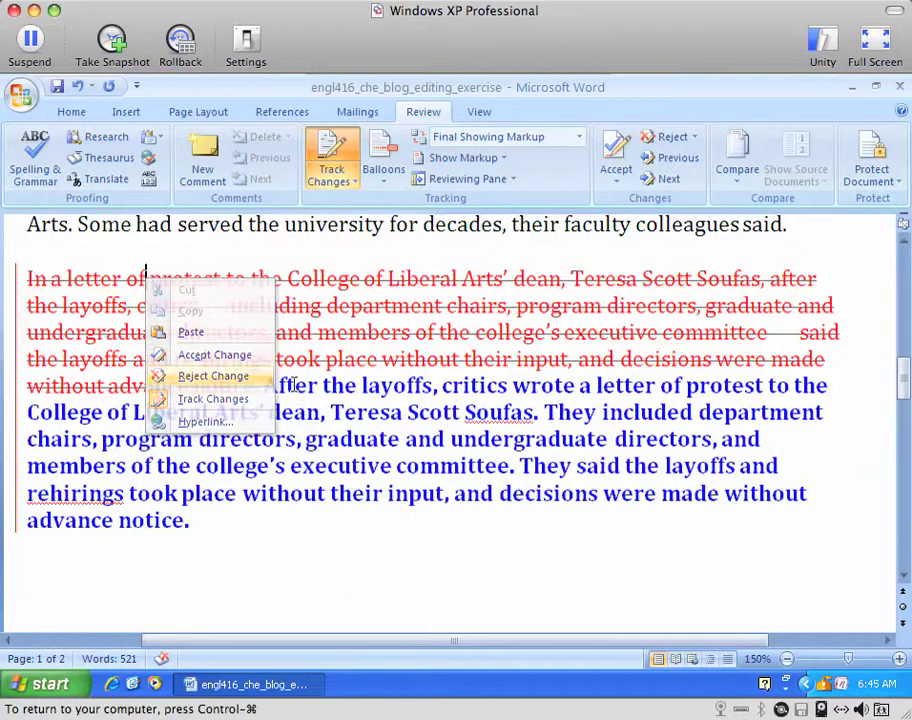
pyautogui.click(250, 355)
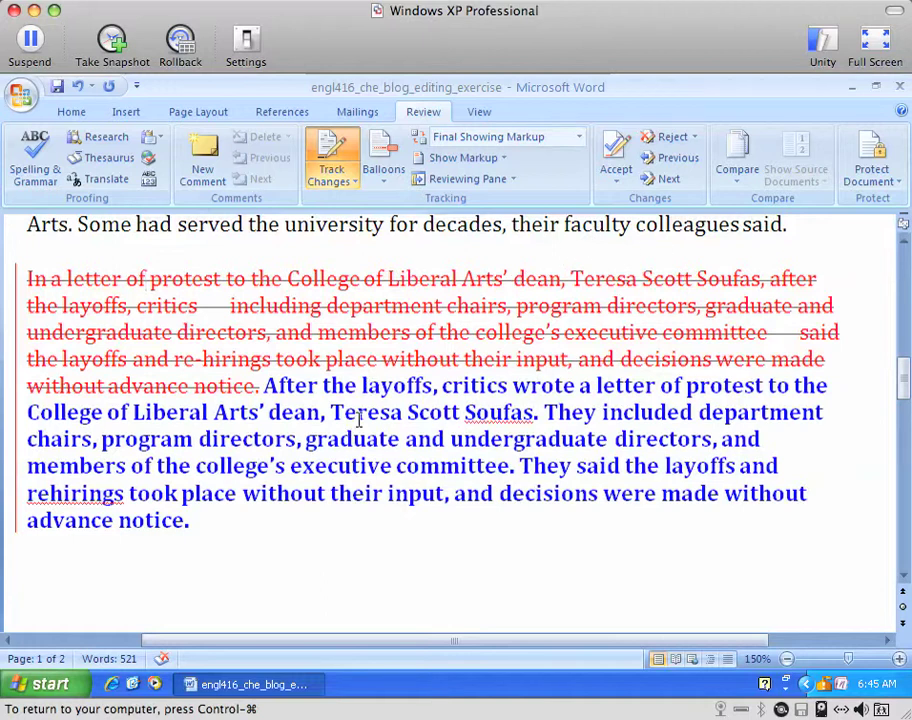
pyautogui.moveTo(262, 375)
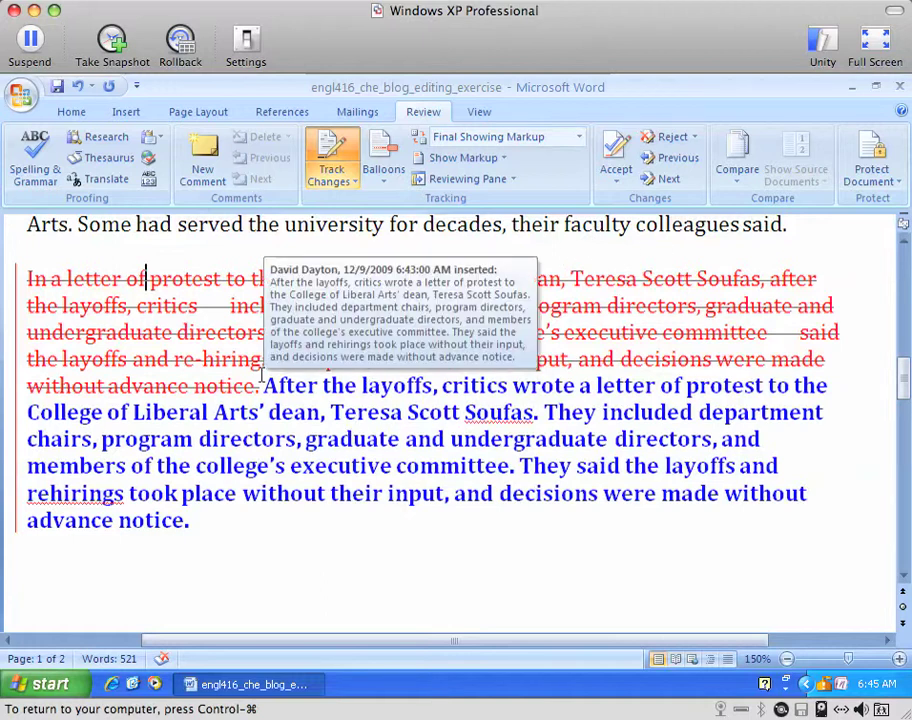